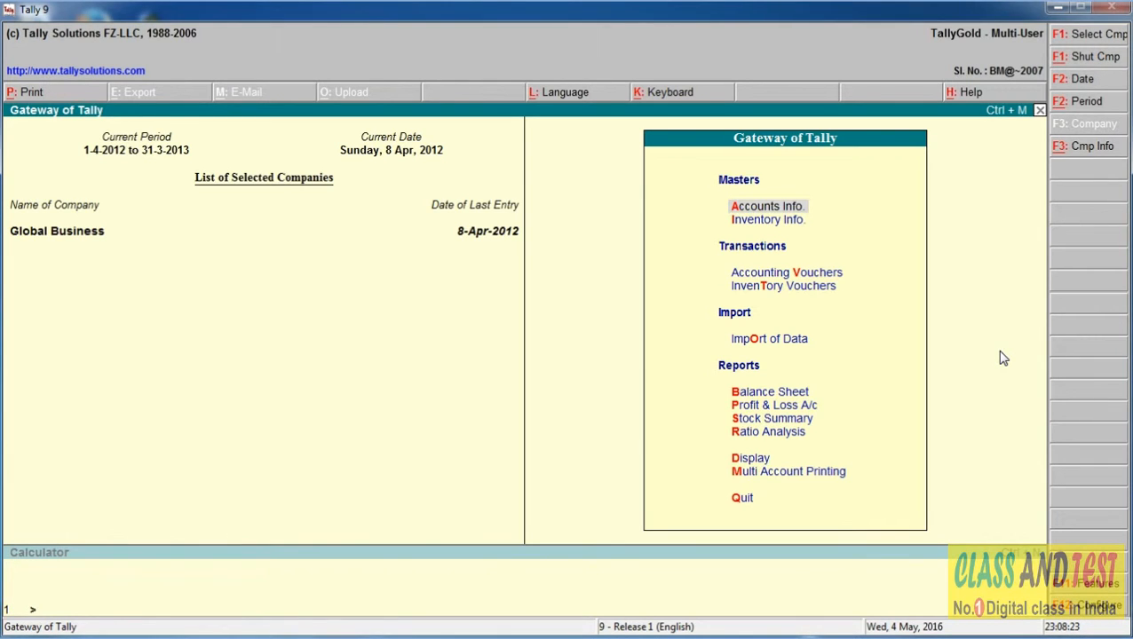
# Step: Open accounting voucher entry and debit the Cell Phone ledger with 5,500 in the Bank Payment voucher
pyautogui.press('Down')
pyautogui.press('Down')
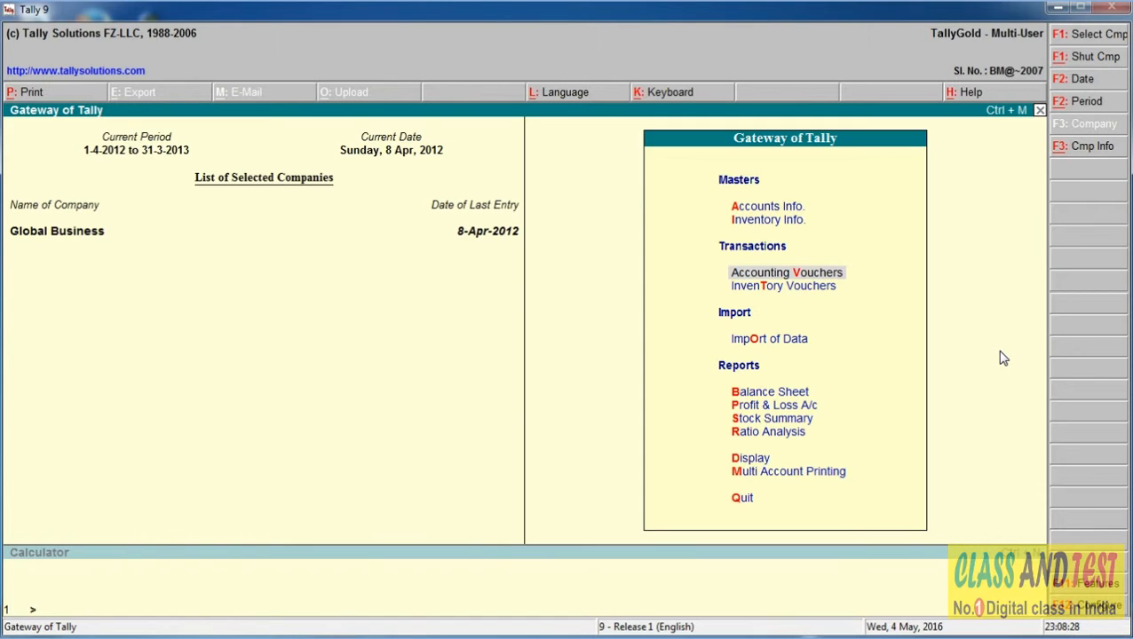
pyautogui.press('Return')
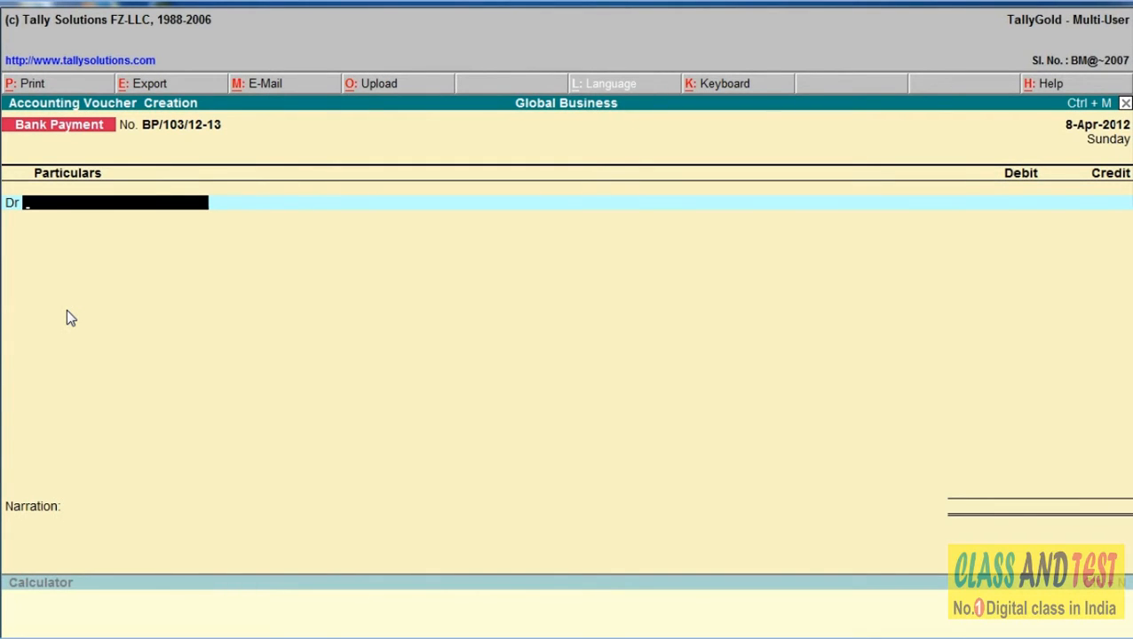
pyautogui.write('C')
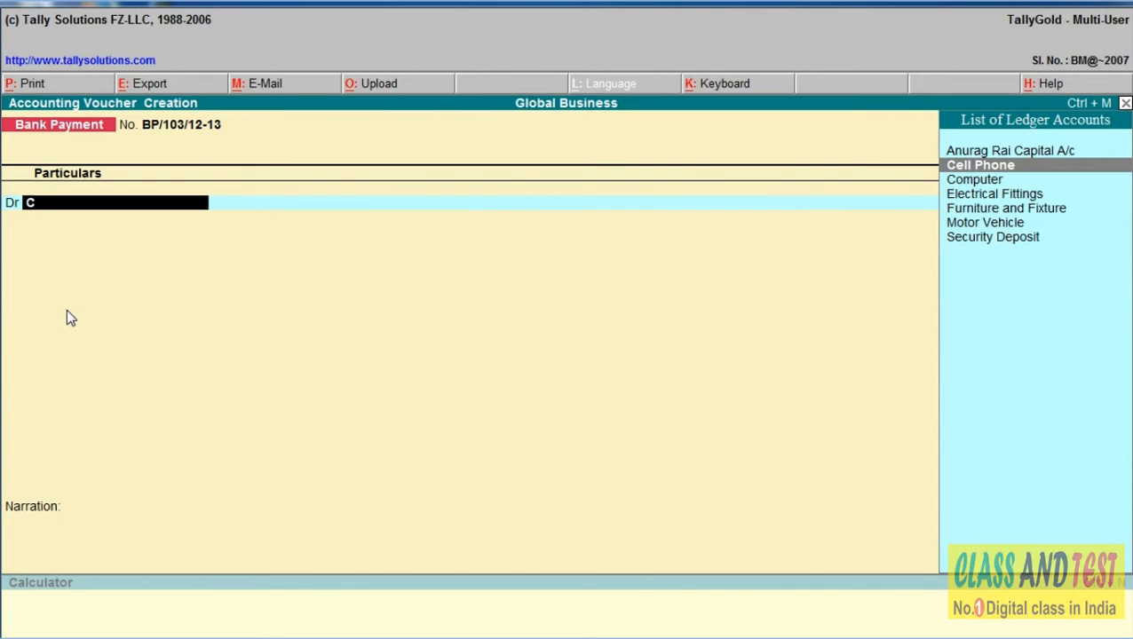
pyautogui.press('Return')
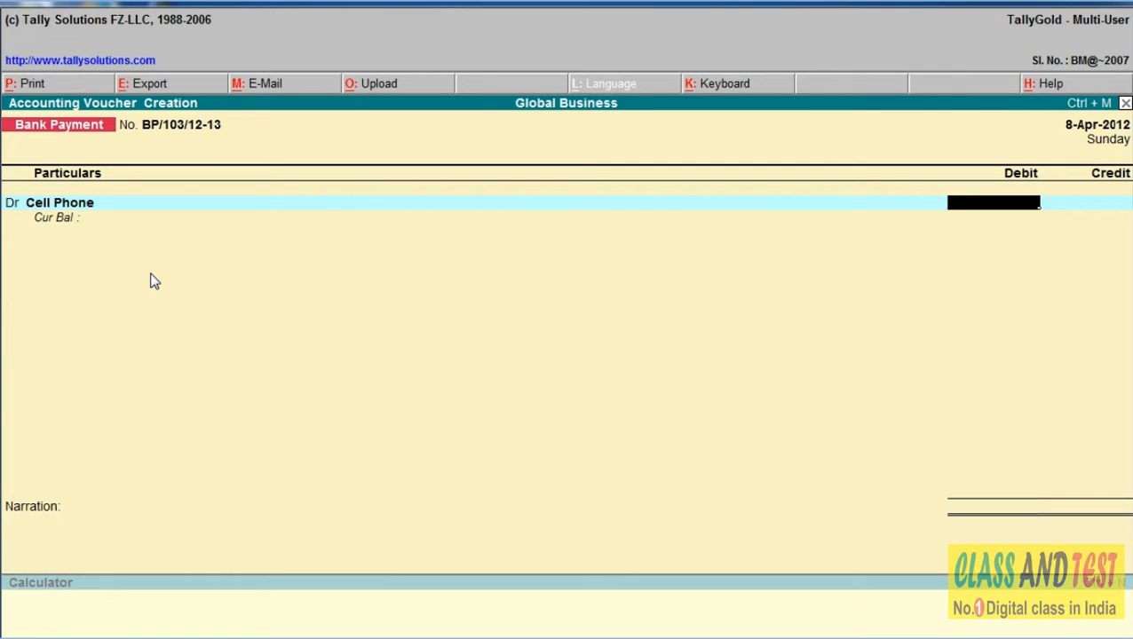
pyautogui.write('5500')
pyautogui.press('Return')
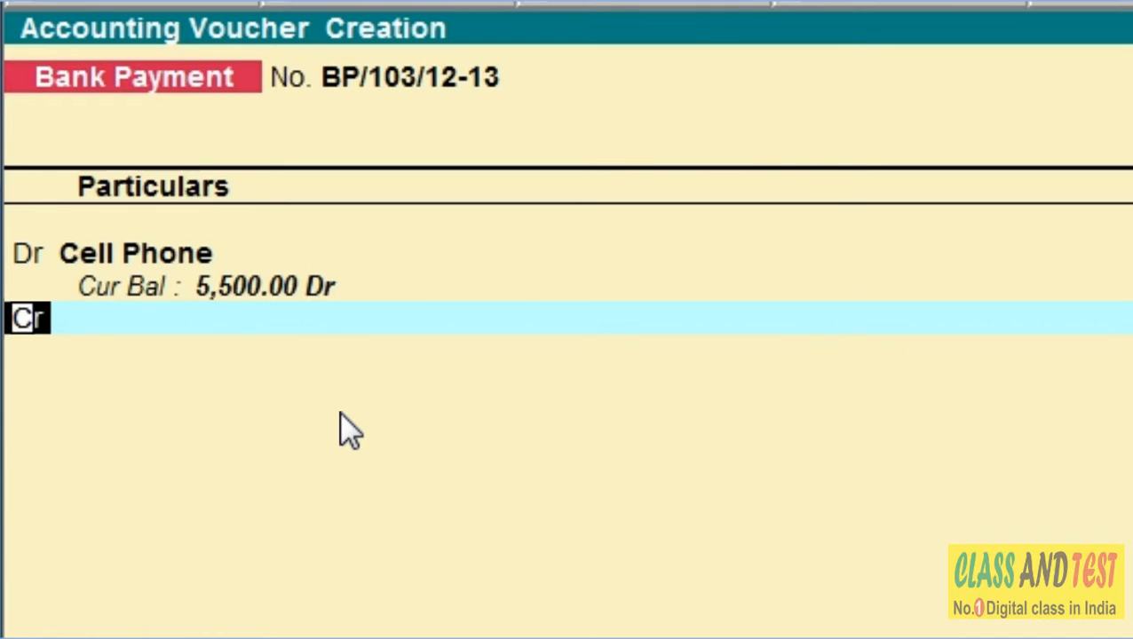
# Step: Add a second debit line to the Bank Payment voucher for the Computer ledger with an amount of 25,000
pyautogui.write('d')
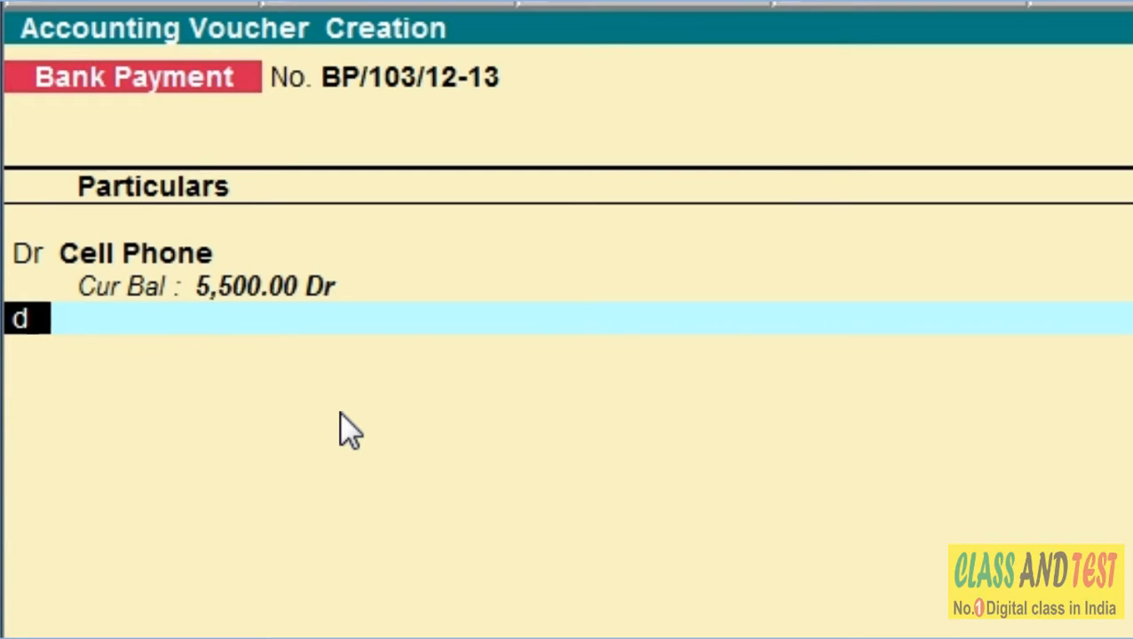
pyautogui.press('Return')
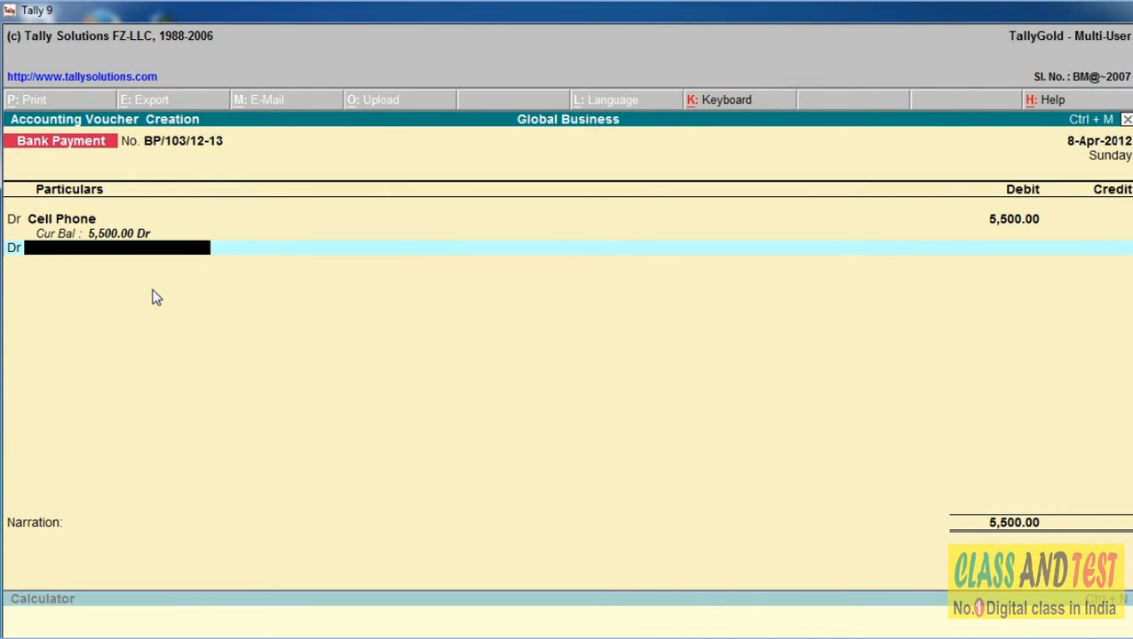
pyautogui.write('C')
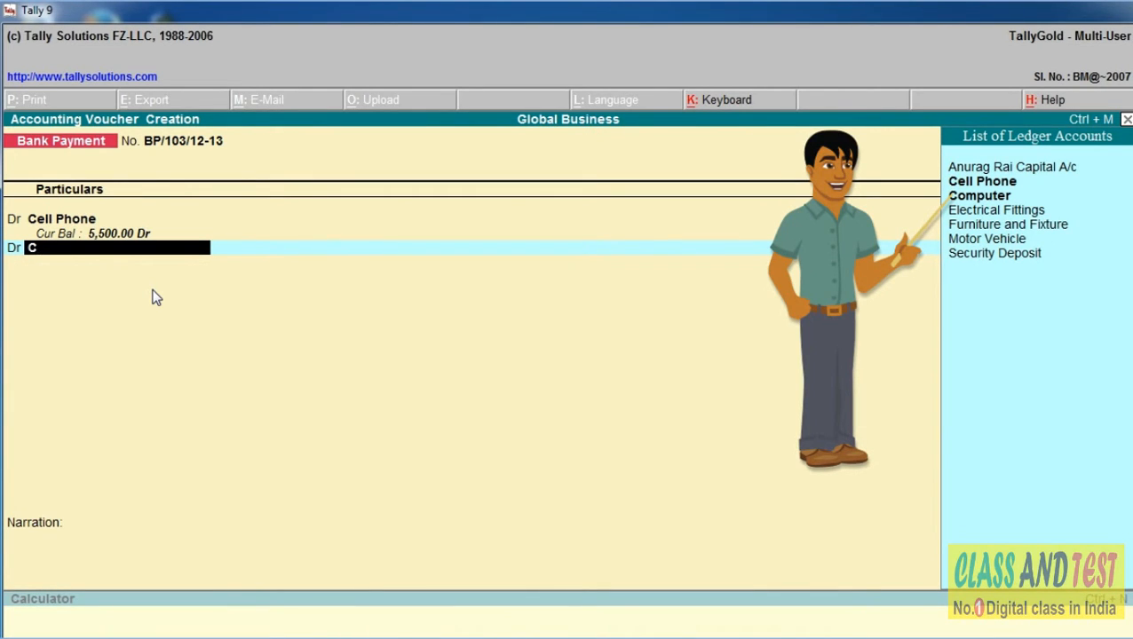
pyautogui.press('Down')
pyautogui.press('Down')
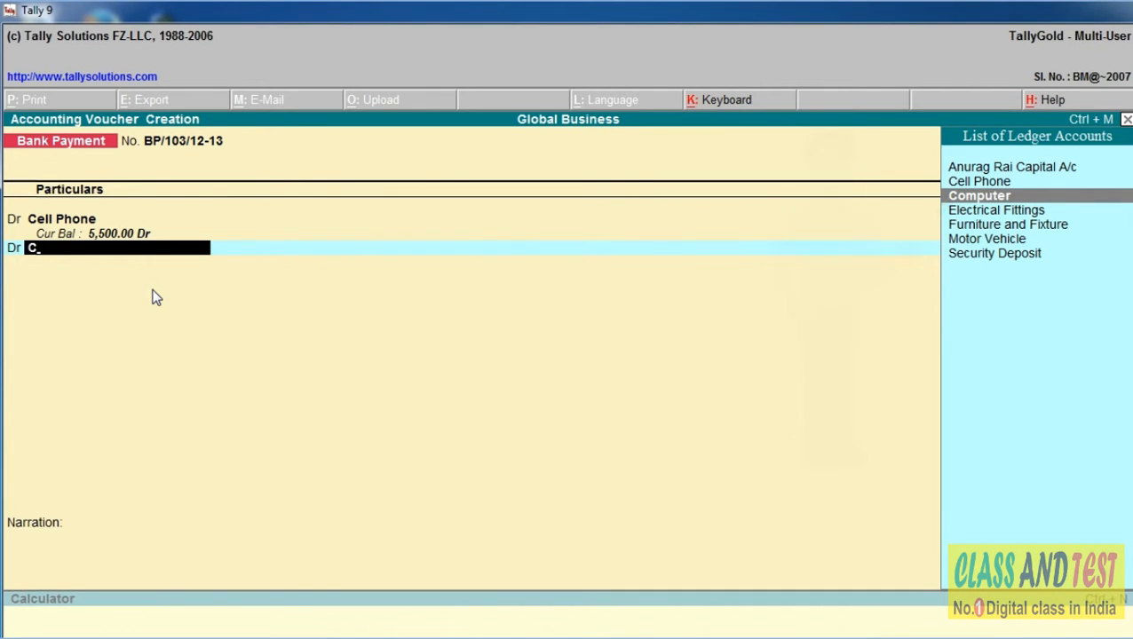
pyautogui.press('Return')
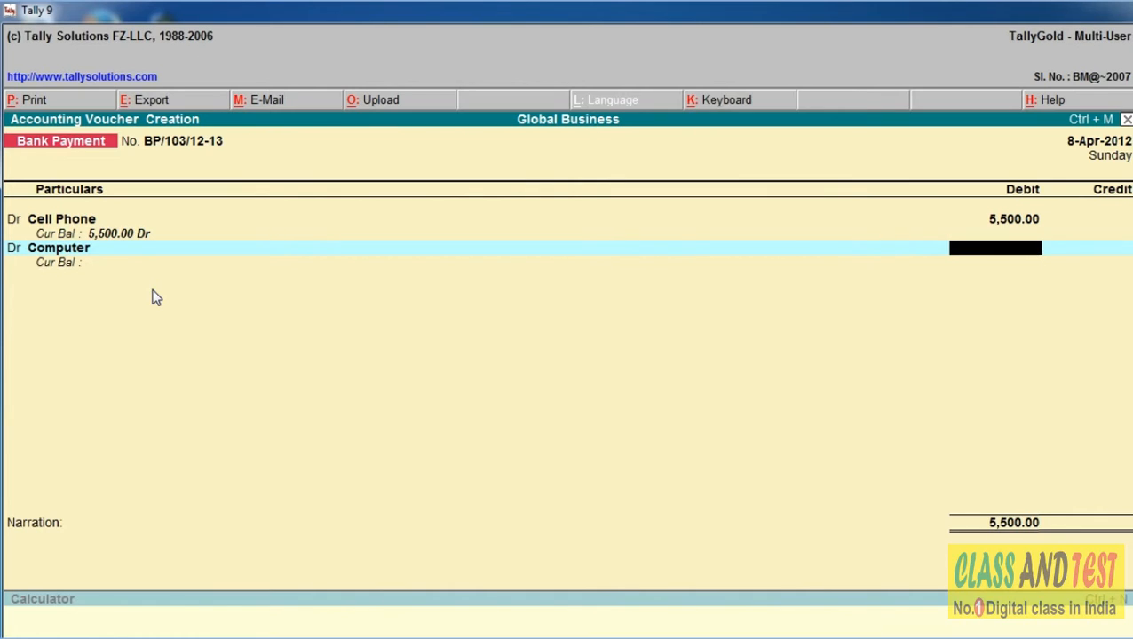
pyautogui.write('25000')
pyautogui.press('Return')
# Step: Add a third debit line to the voucher for the Electrical Fittings ledger with an amount of 5,000
pyautogui.write('c')
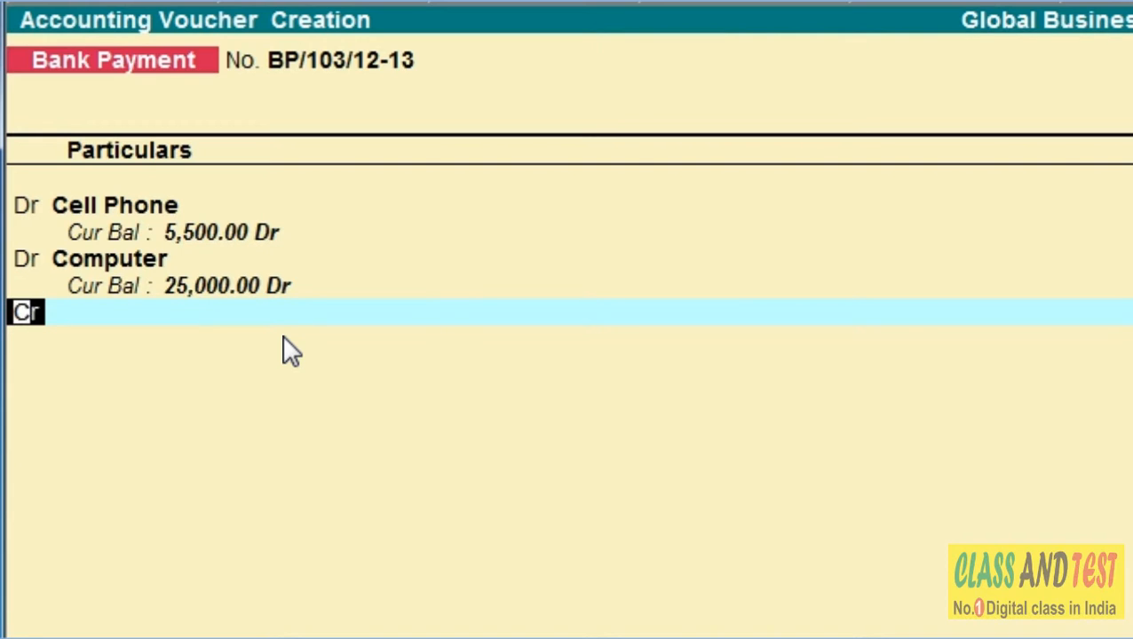
pyautogui.write('d')
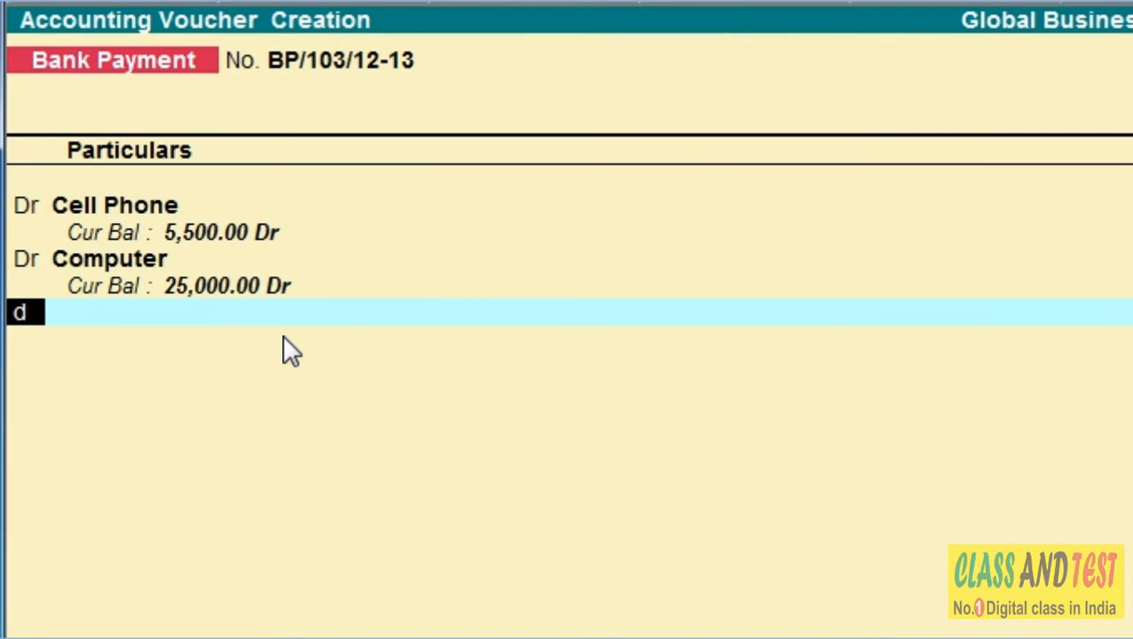
pyautogui.press('Return')
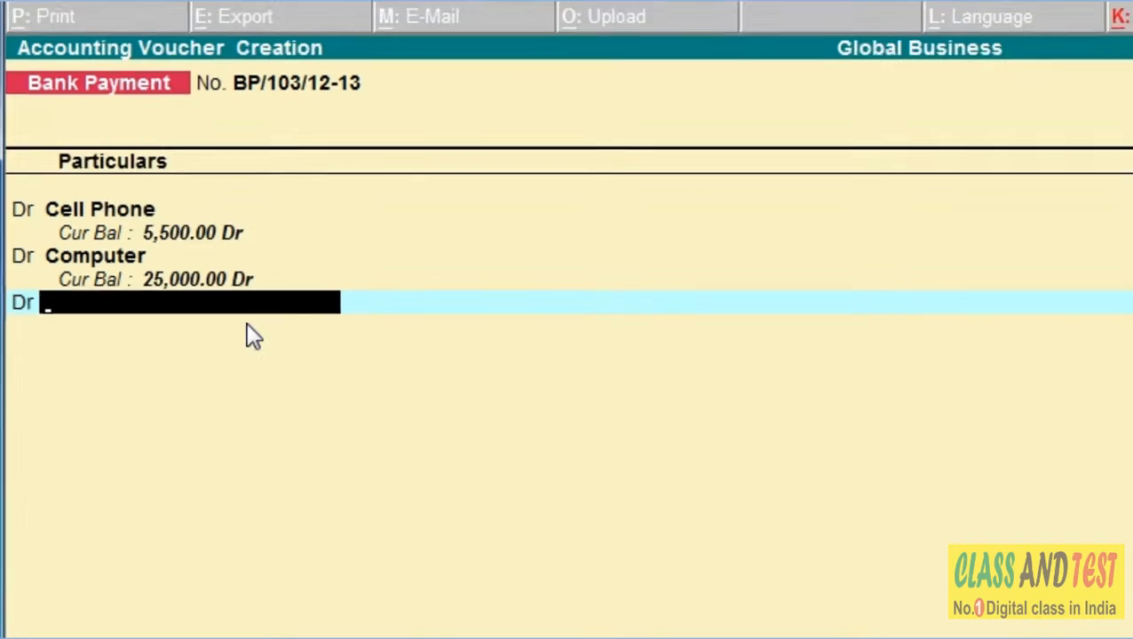
pyautogui.write('E')
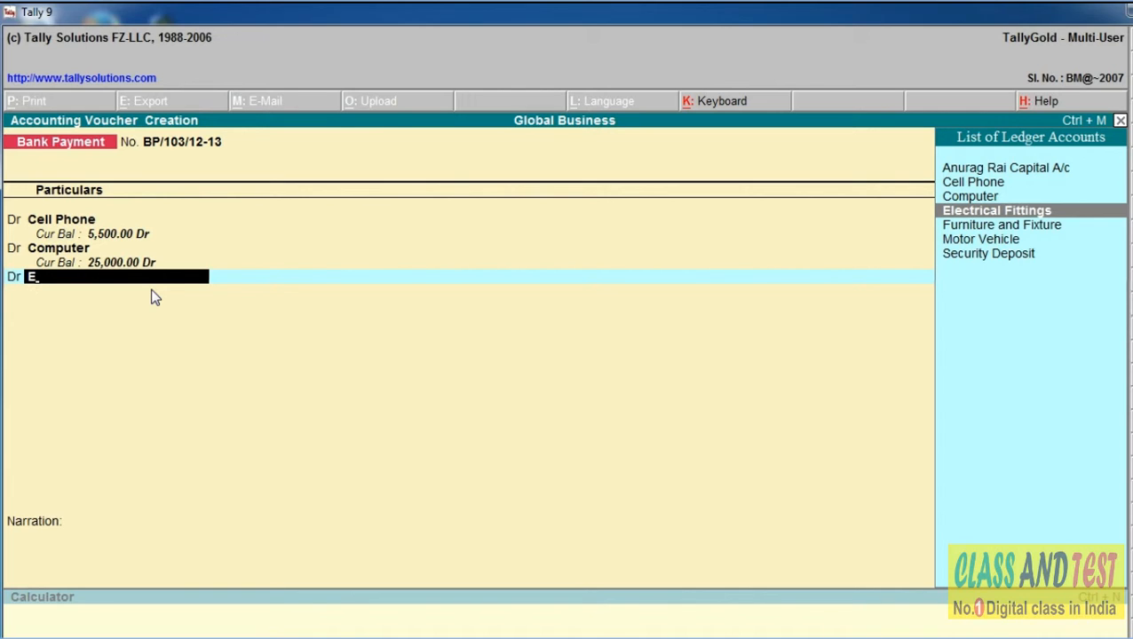
pyautogui.press('Return')
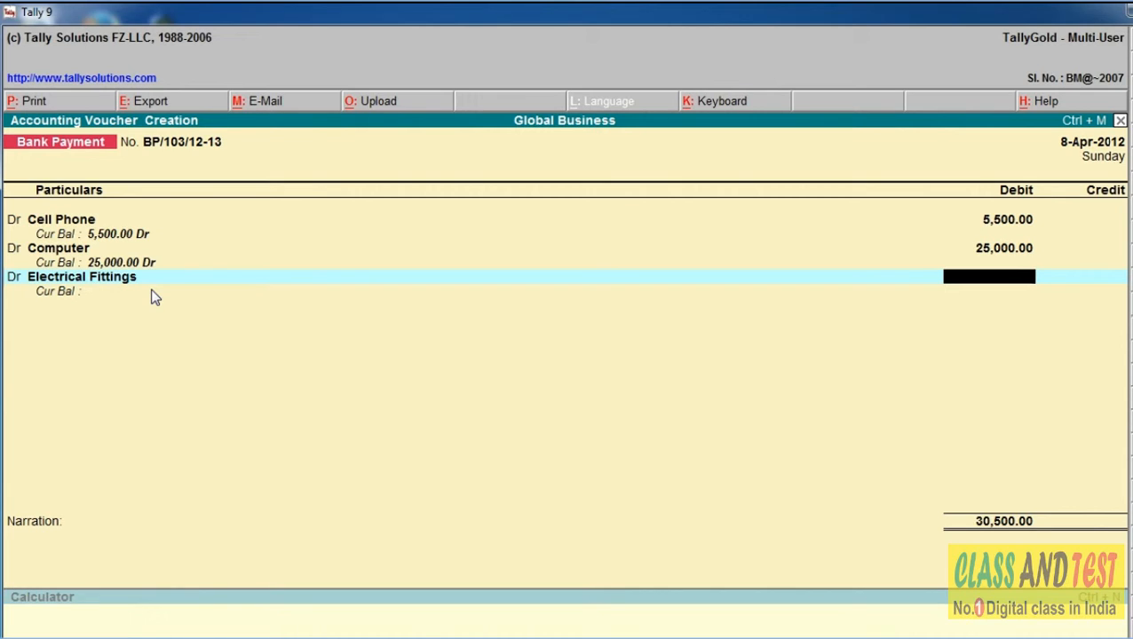
pyautogui.write('5000')
pyautogui.press('Return')
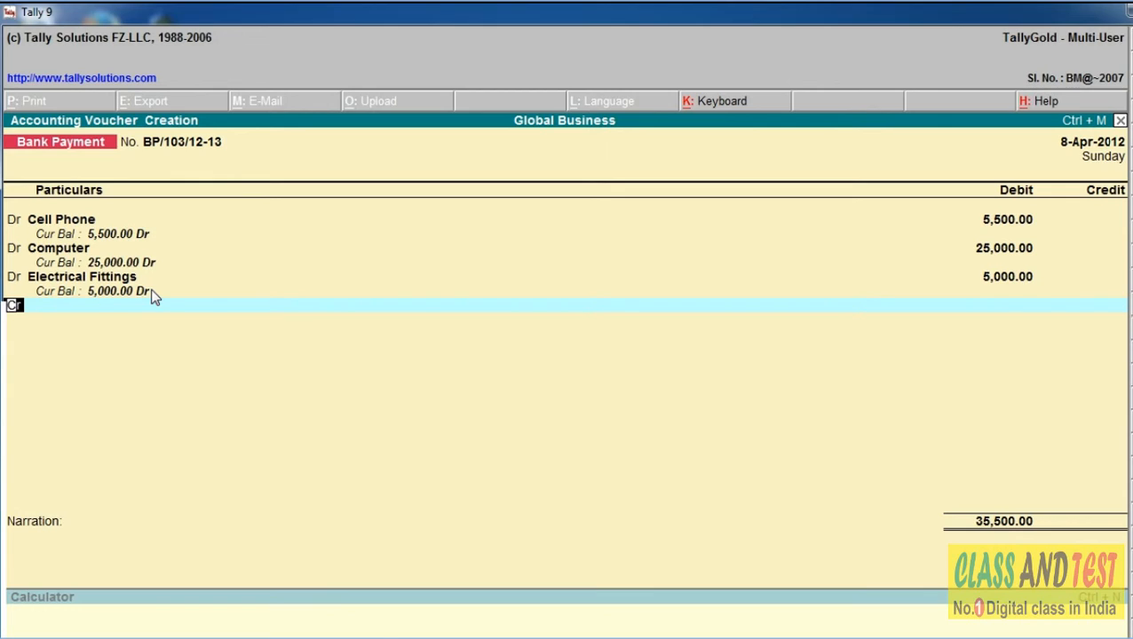
# Step: Add a fourth debit line to the voucher for the Motor Vehicle ledger with an amount of 40,000
pyautogui.write('d')
pyautogui.press('Return')
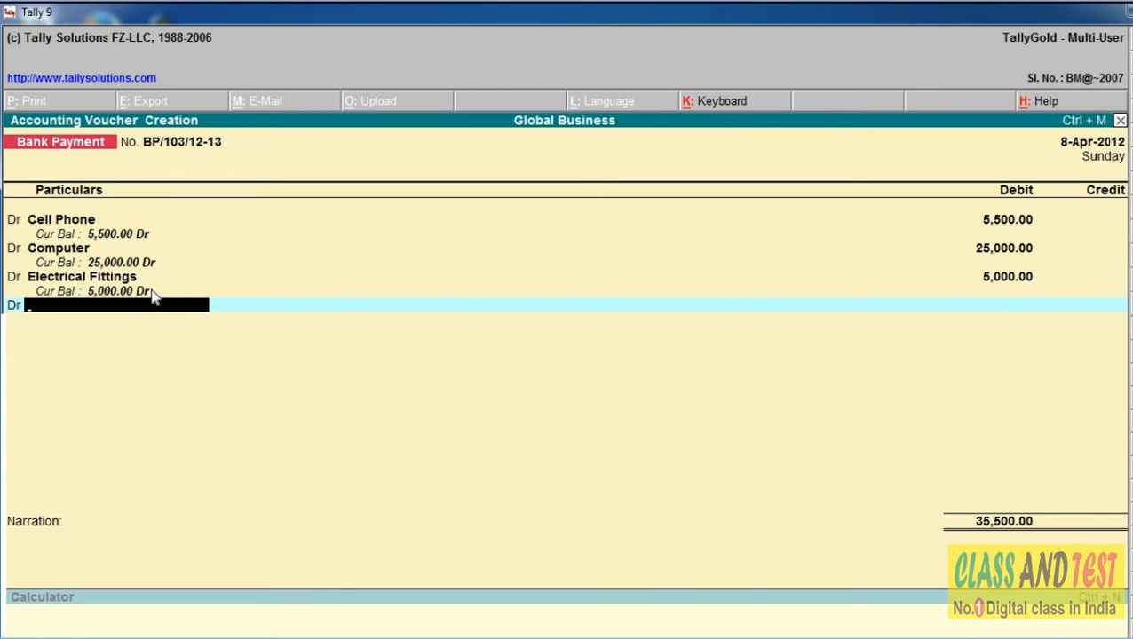
pyautogui.write('M')
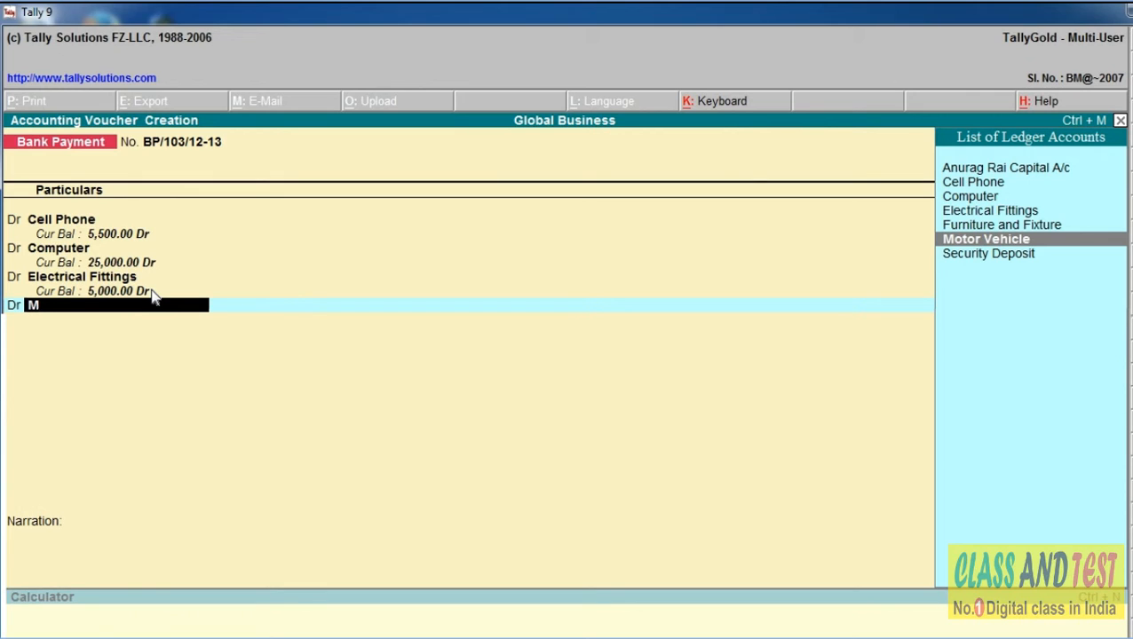
pyautogui.press('Return')
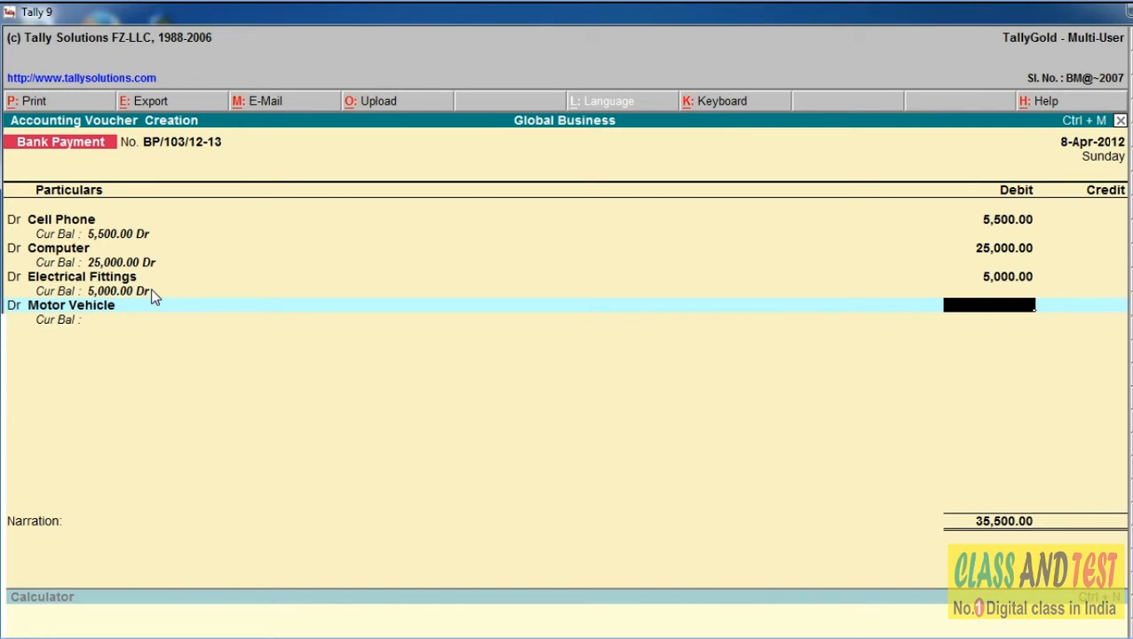
pyautogui.write('40000')
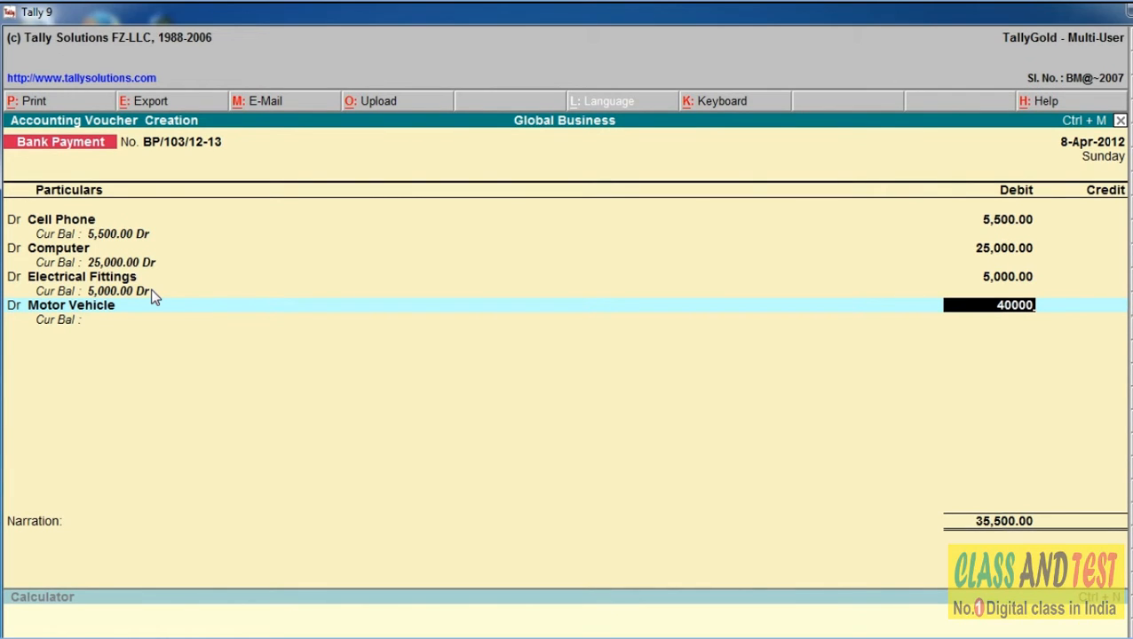
pyautogui.press('Return')
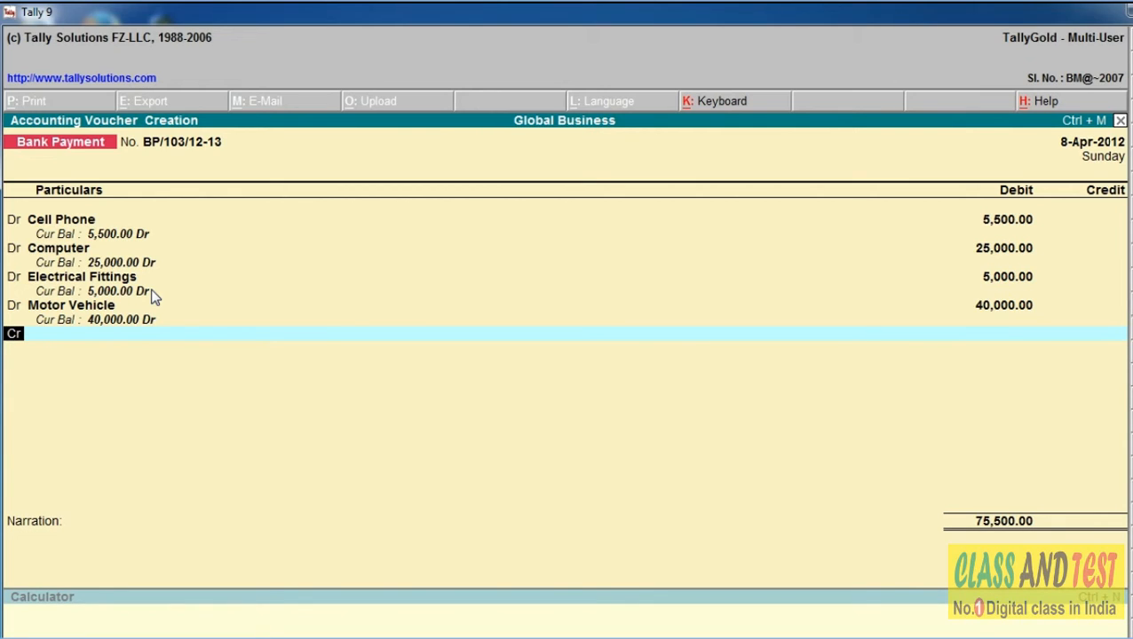
# Step: Add a credit line for the ICICI Bank ledger and accept the balancing amount of 75,500
pyautogui.press('Return')
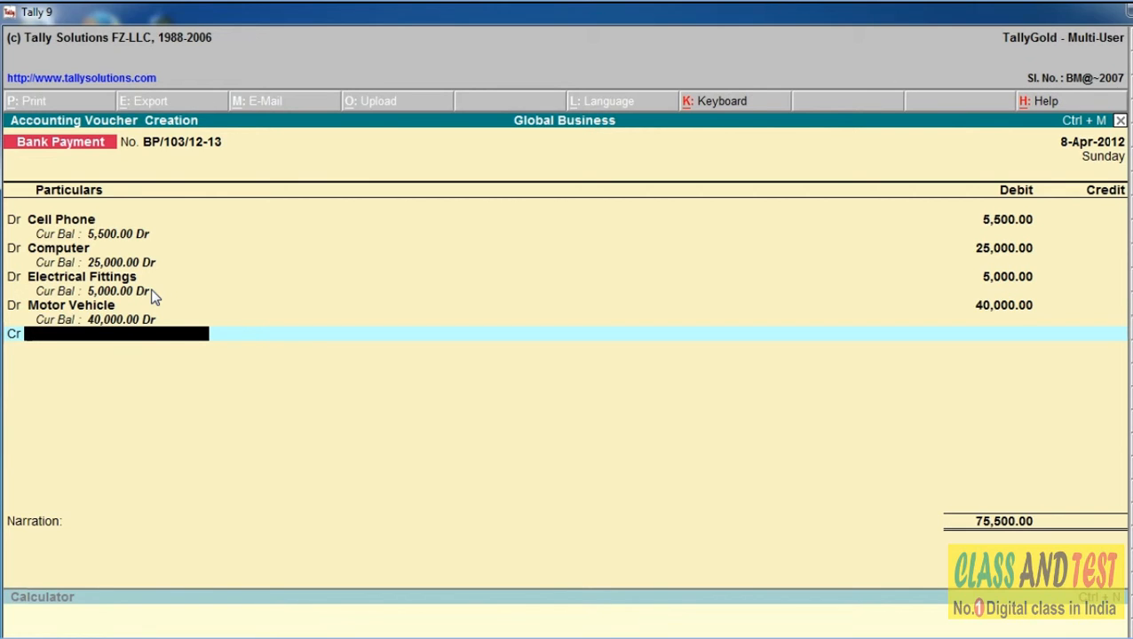
pyautogui.write('I')
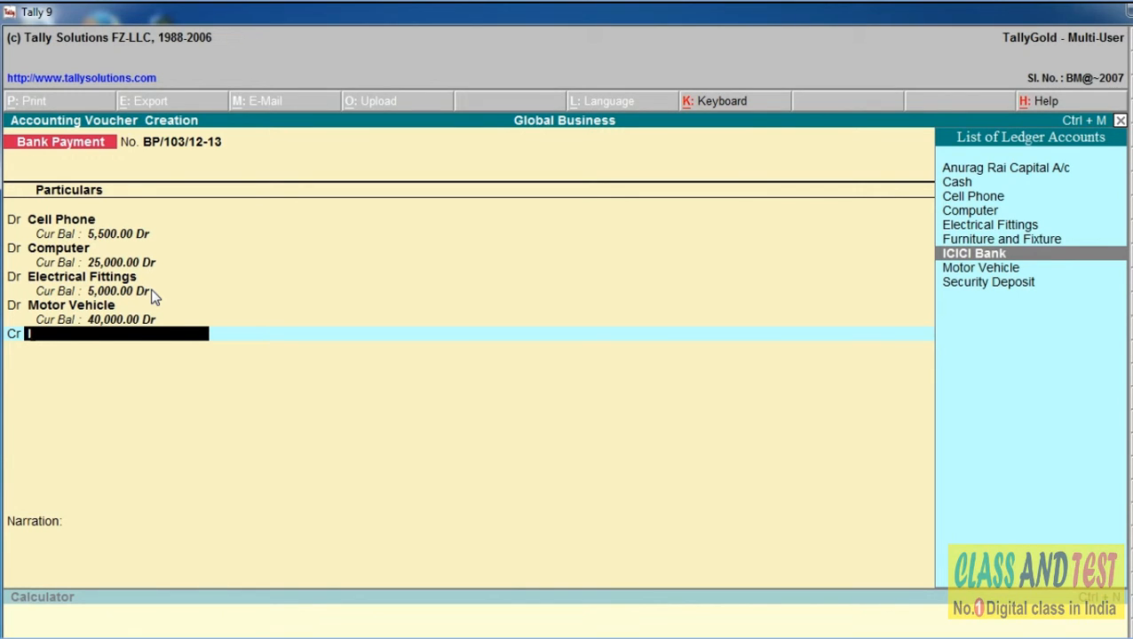
pyautogui.press('Return')
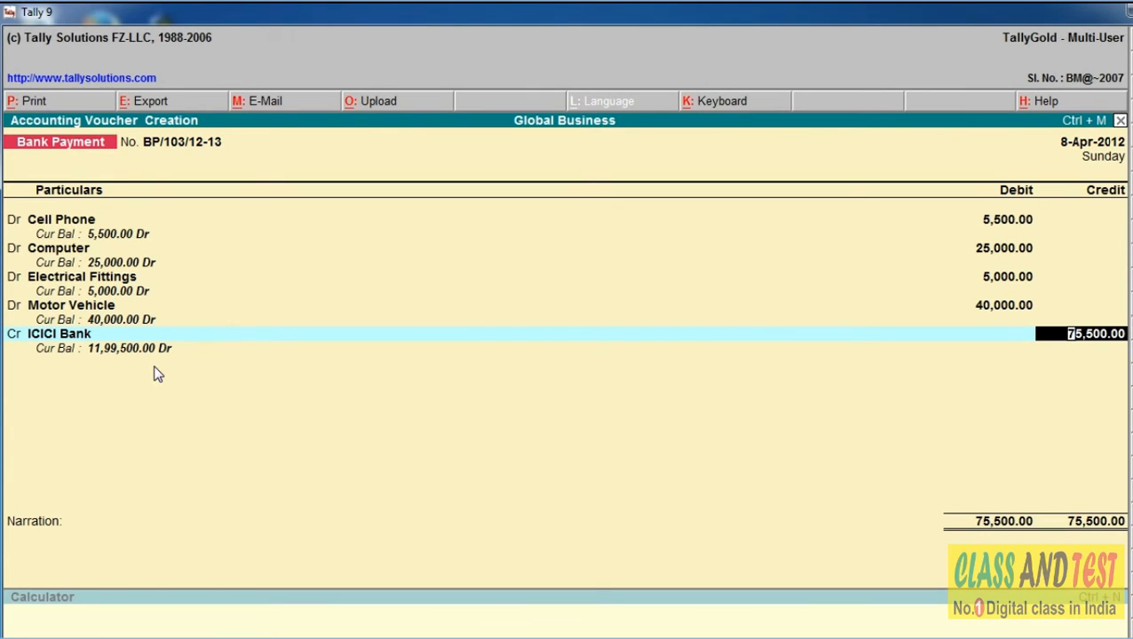
pyautogui.press('Return')
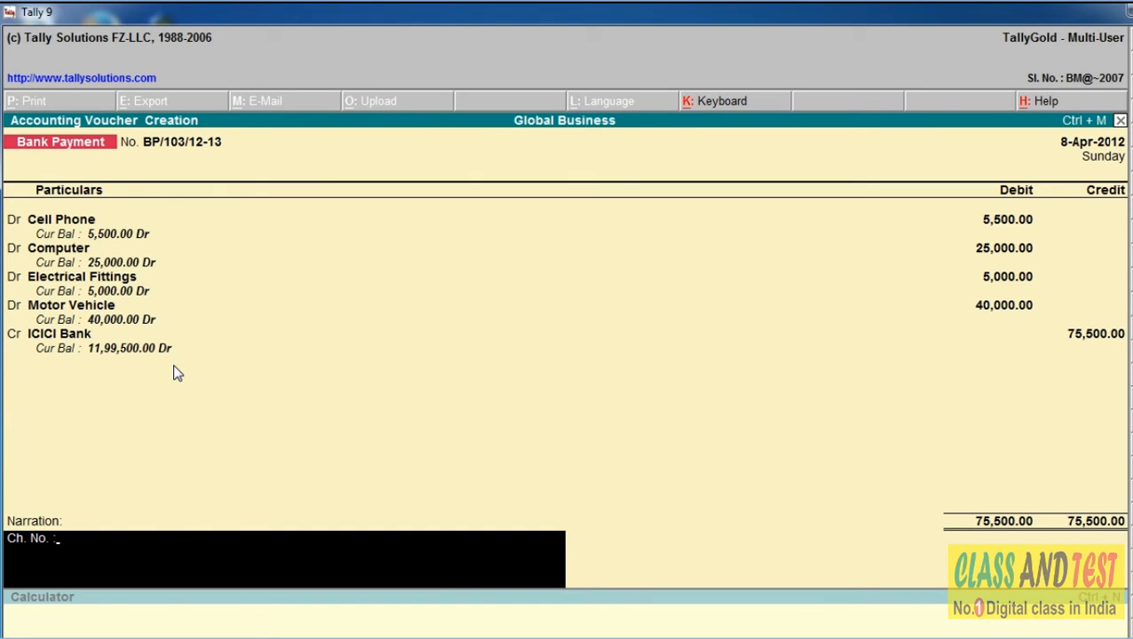
# Step: Complete the narration with "Make payment of fixed assets by ch no. 547896" and save the voucher, returning to the Gateway of Tally
pyautogui.write('Mk')
pyautogui.press('BackSpace')
pyautogui.write('ake payment of')
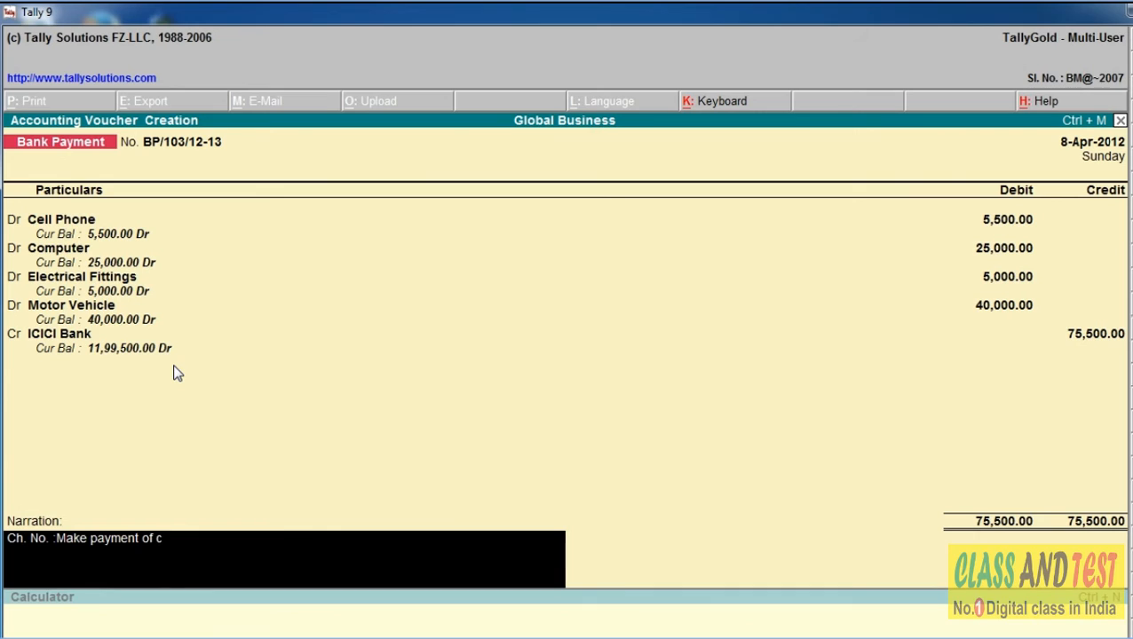
pyautogui.write(' fixed assets by')
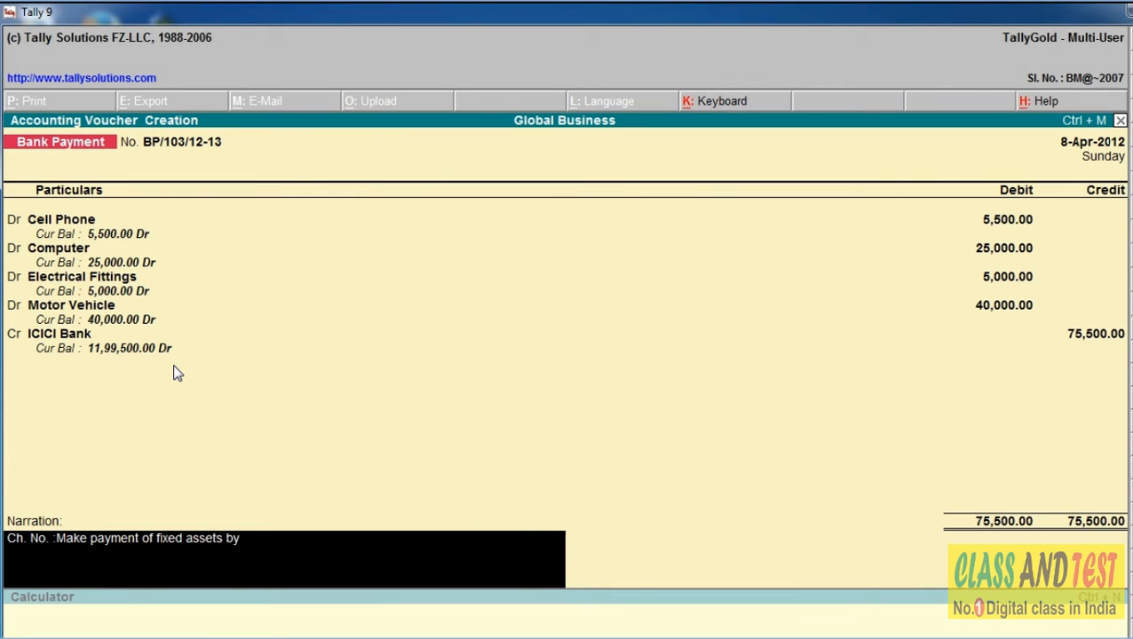
pyautogui.write(' ch no. 547896')
pyautogui.press('Return')
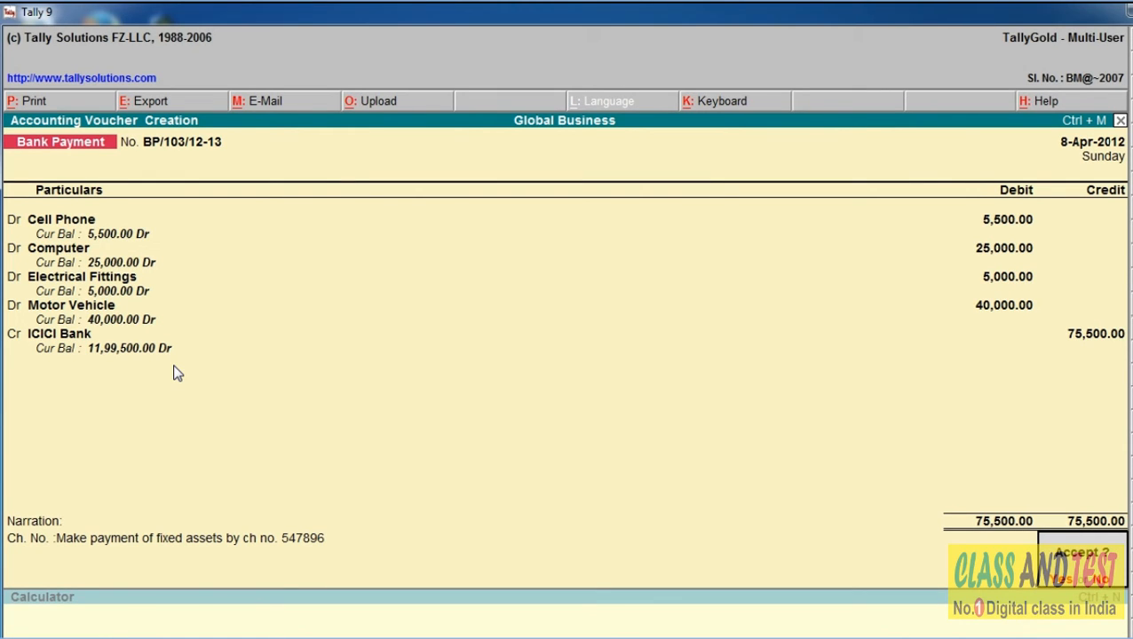
pyautogui.press('y')
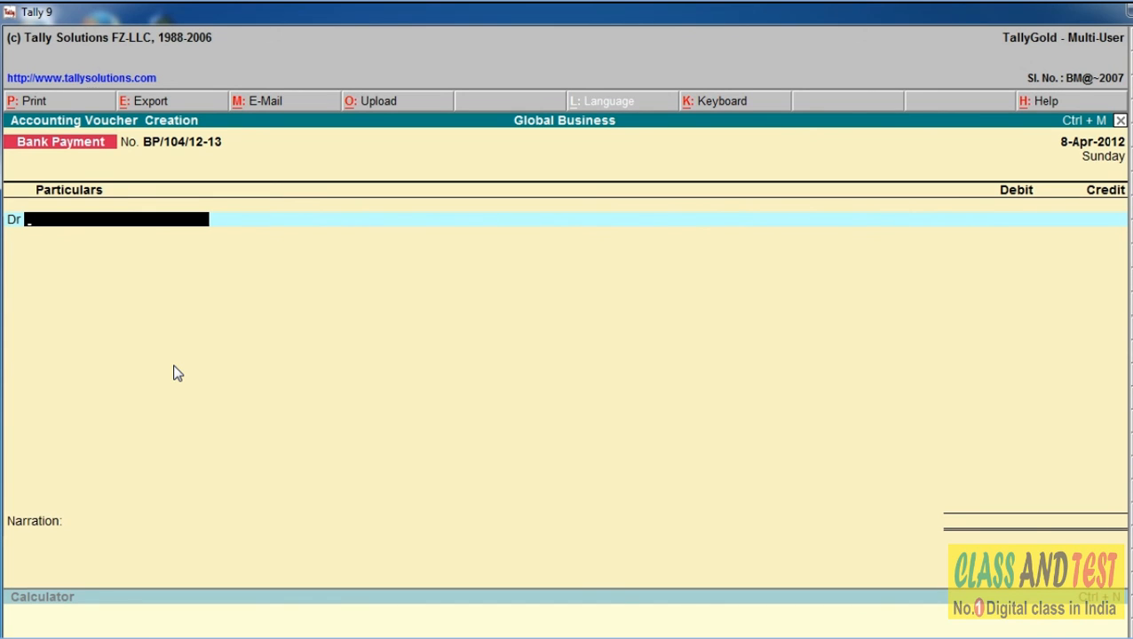
pyautogui.press('Escape')
pyautogui.press('y')
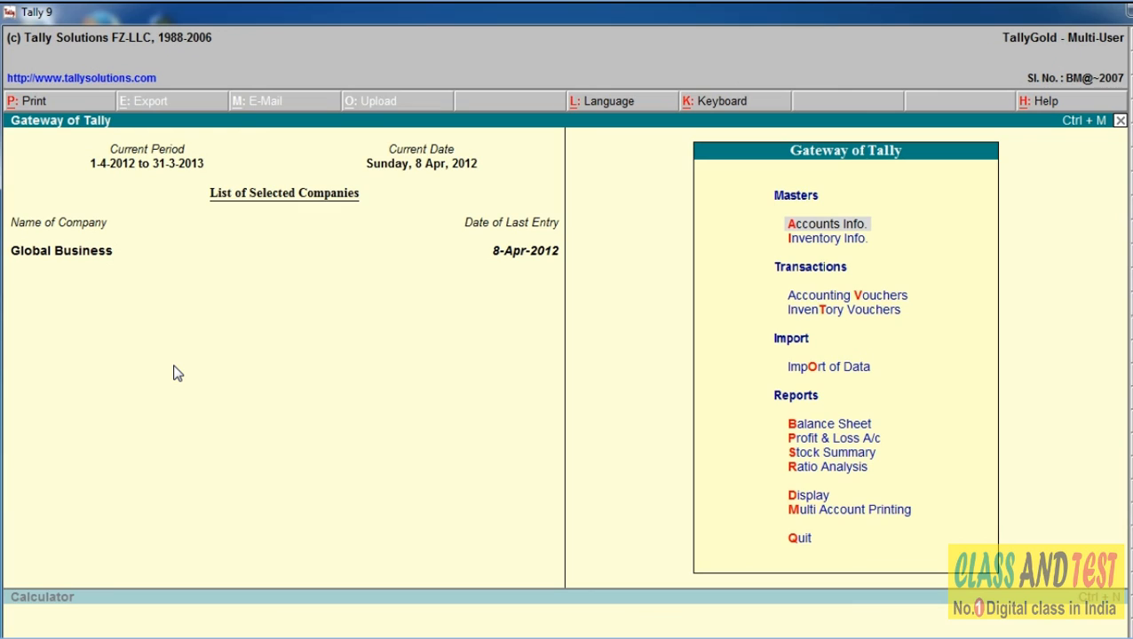